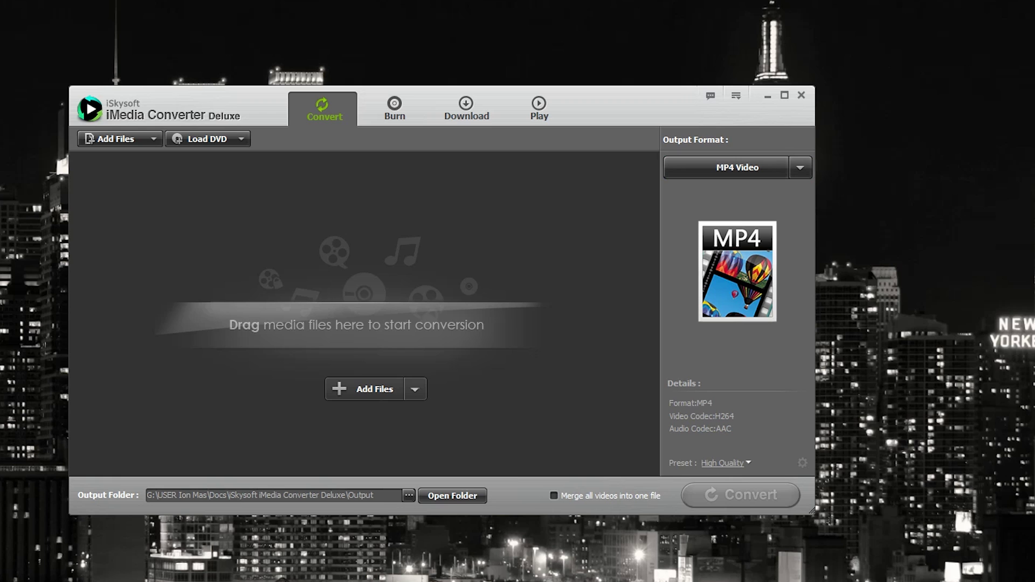
# Add ION CASH SPONS OFC.mp4 from the Downloads folder to the conversion list
pyautogui.click(414, 389)
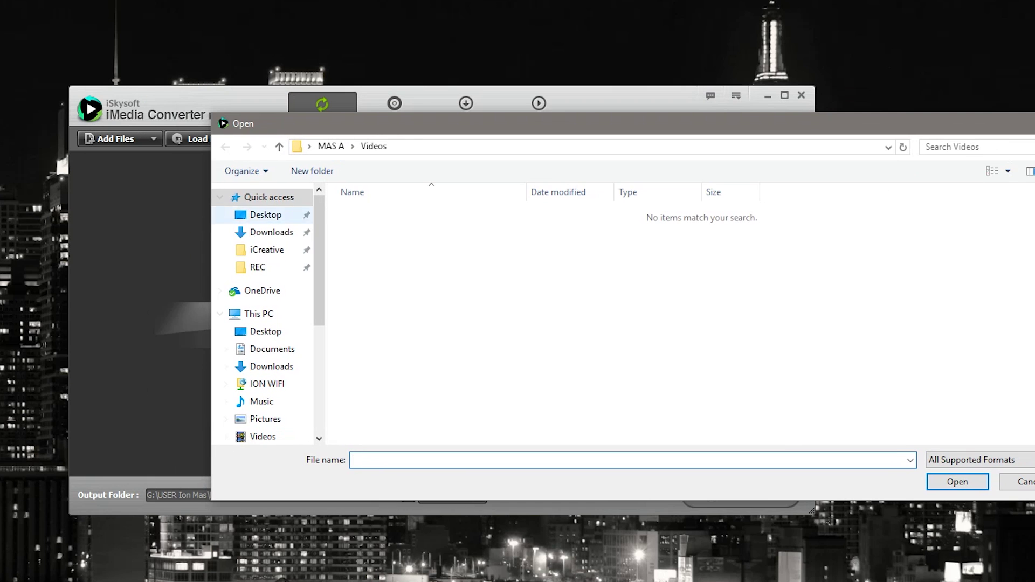
pyautogui.click(265, 215)
pyautogui.scroll(-3, 689, 312)
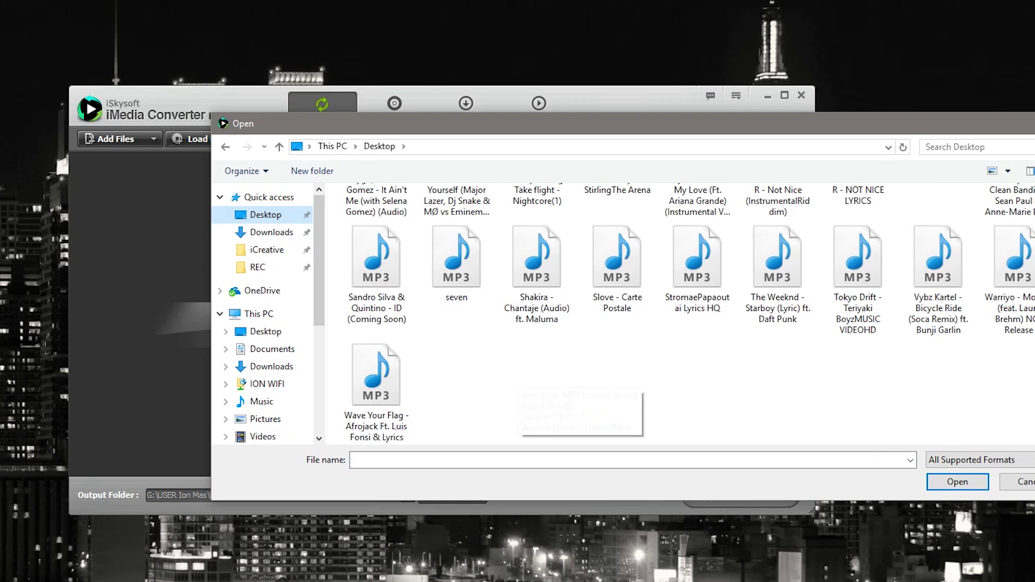
pyautogui.scroll(3, 689, 313)
pyautogui.scroll(-2, 689, 312)
pyautogui.scroll(5, 689, 312)
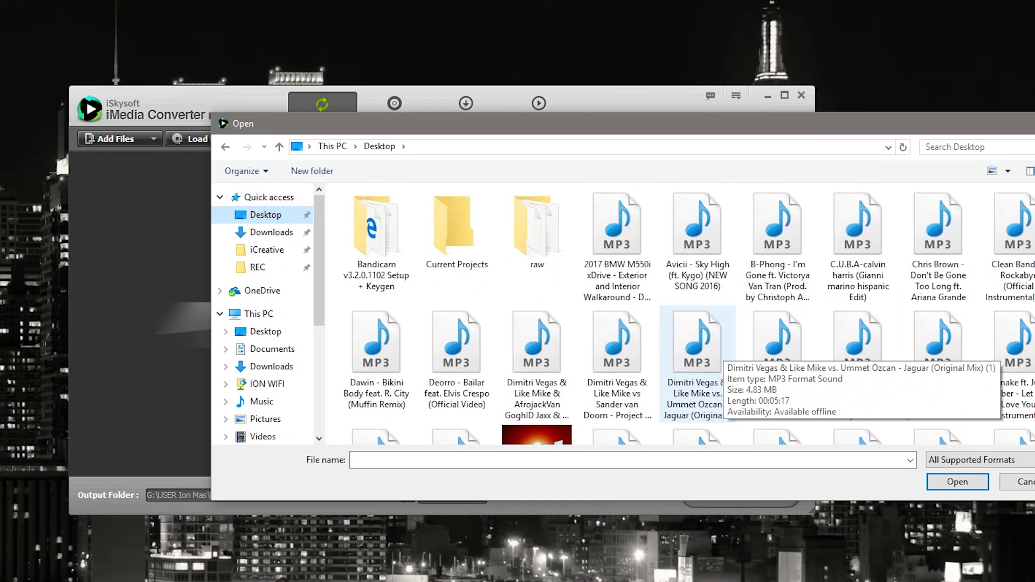
pyautogui.click(272, 232)
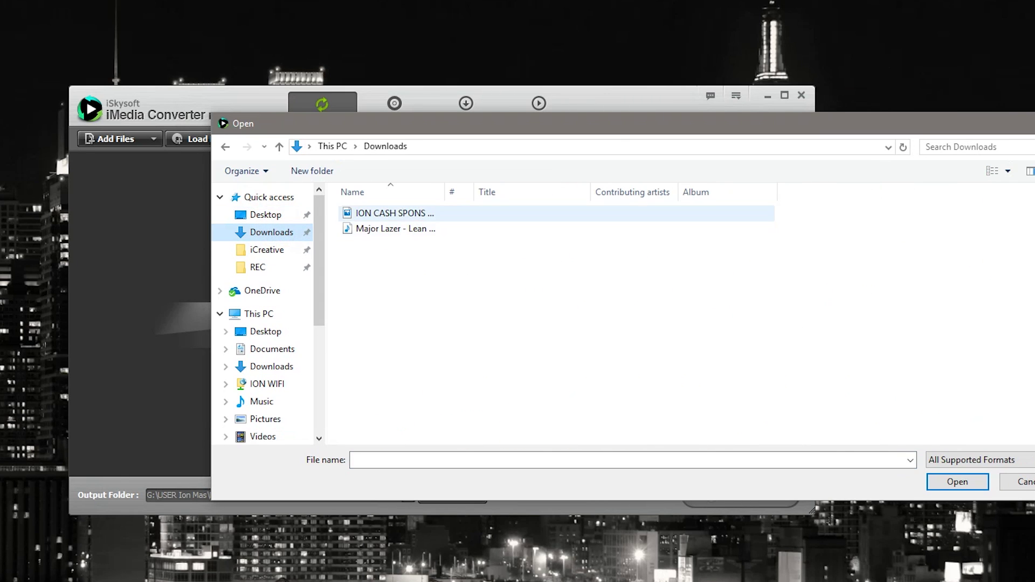
pyautogui.doubleClick(392, 213)
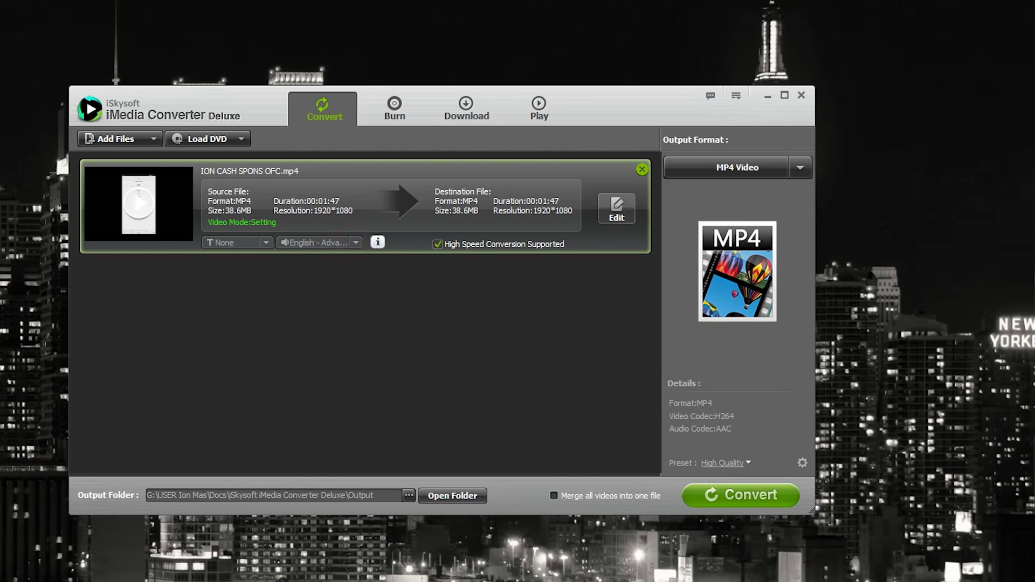
pyautogui.click(265, 242)
pyautogui.click(458, 324)
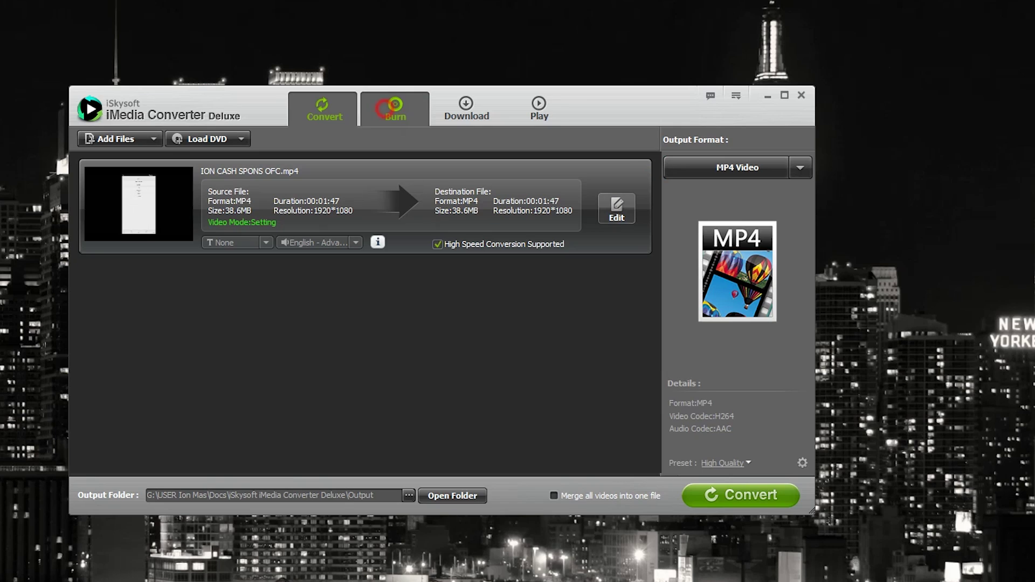
pyautogui.click(395, 108)
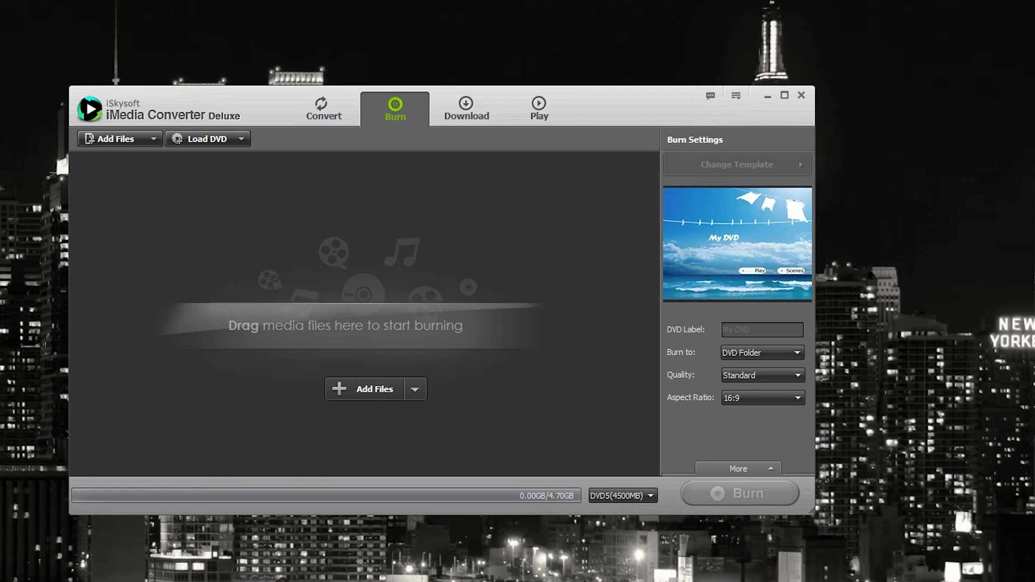
# Return to the Convert view, where the clip targets MP3 output
pyautogui.click(323, 109)
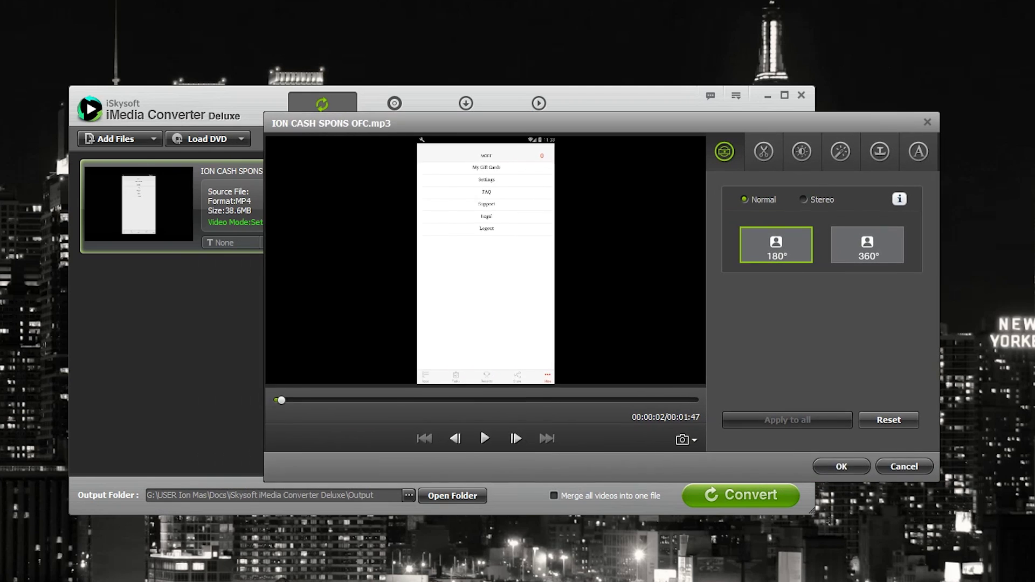
# Trim the clip to keep only 00:00:09.13 through 00:01:12.16
pyautogui.click(809, 148)
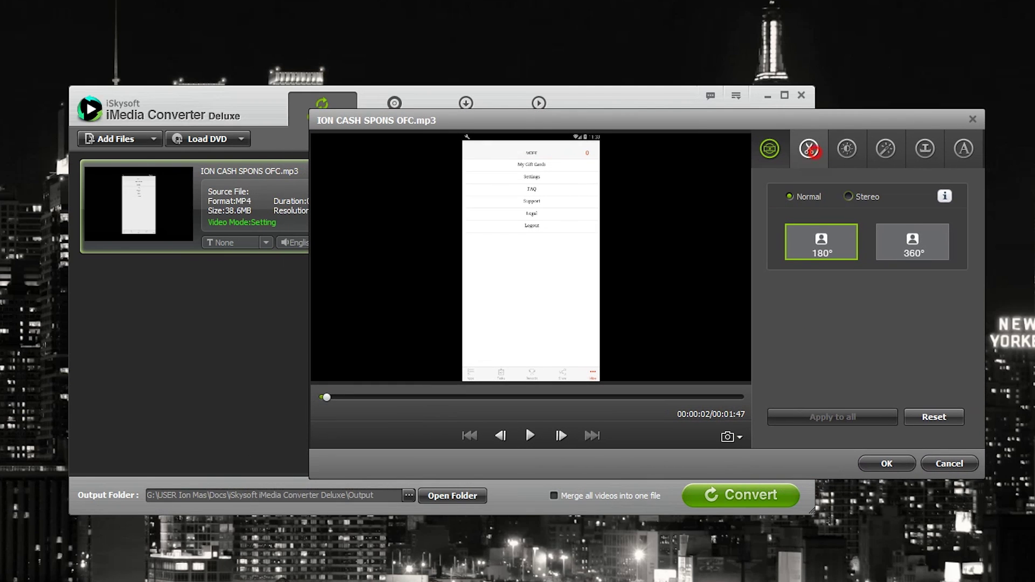
pyautogui.click(330, 396)
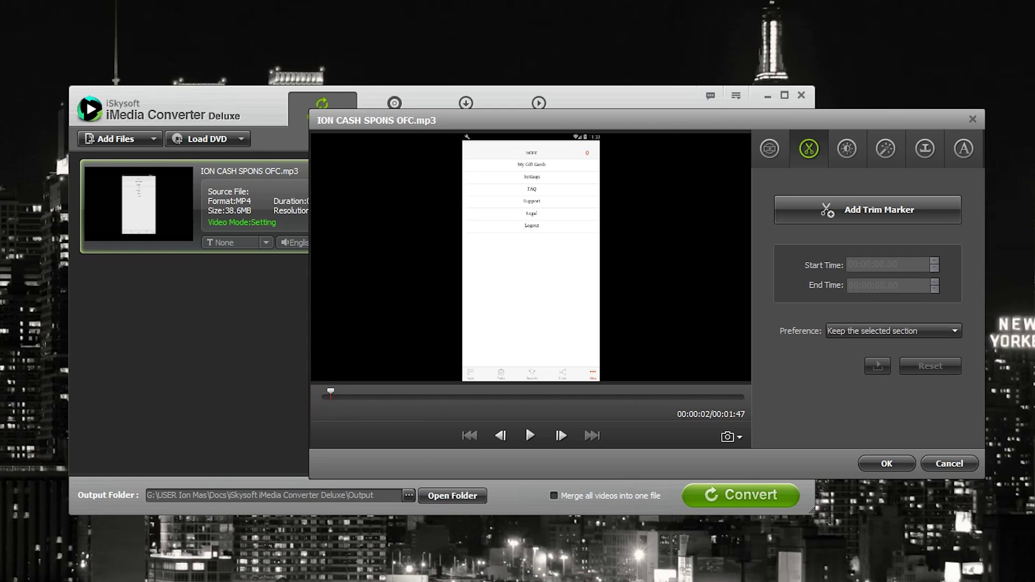
pyautogui.click(912, 210)
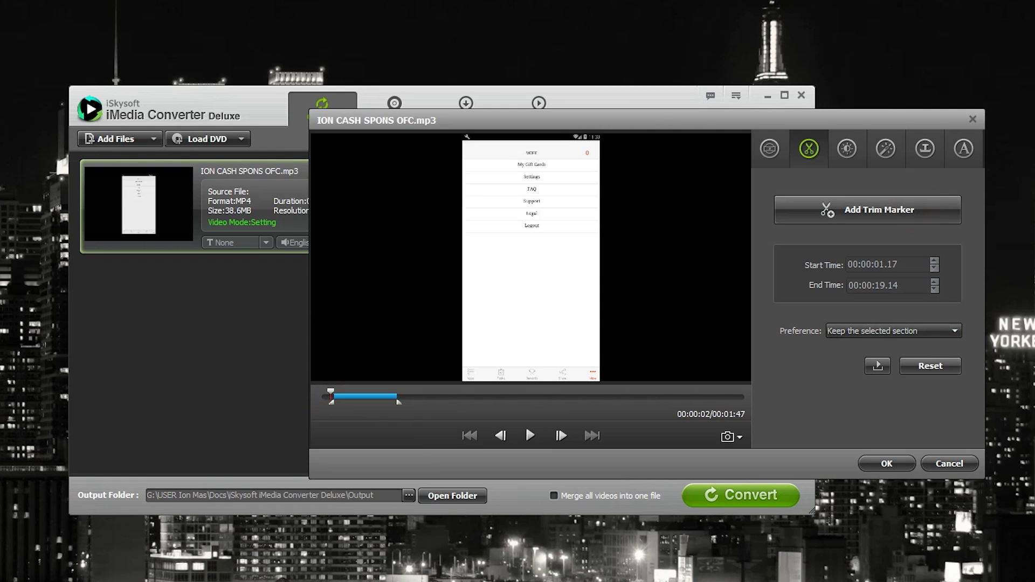
pyautogui.moveTo(331, 395); pyautogui.dragTo(650, 395)
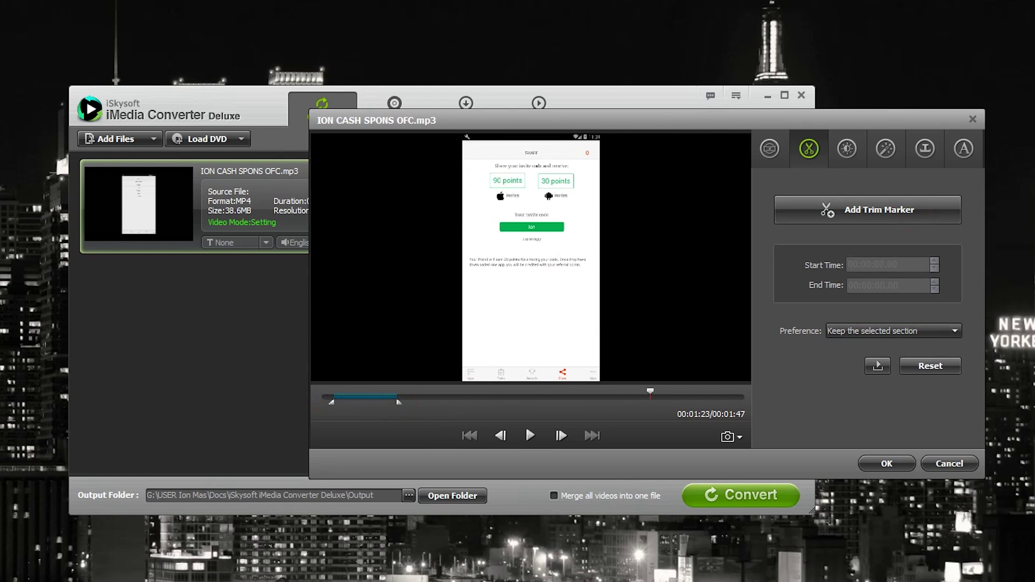
pyautogui.moveTo(398, 402); pyautogui.dragTo(606, 402)
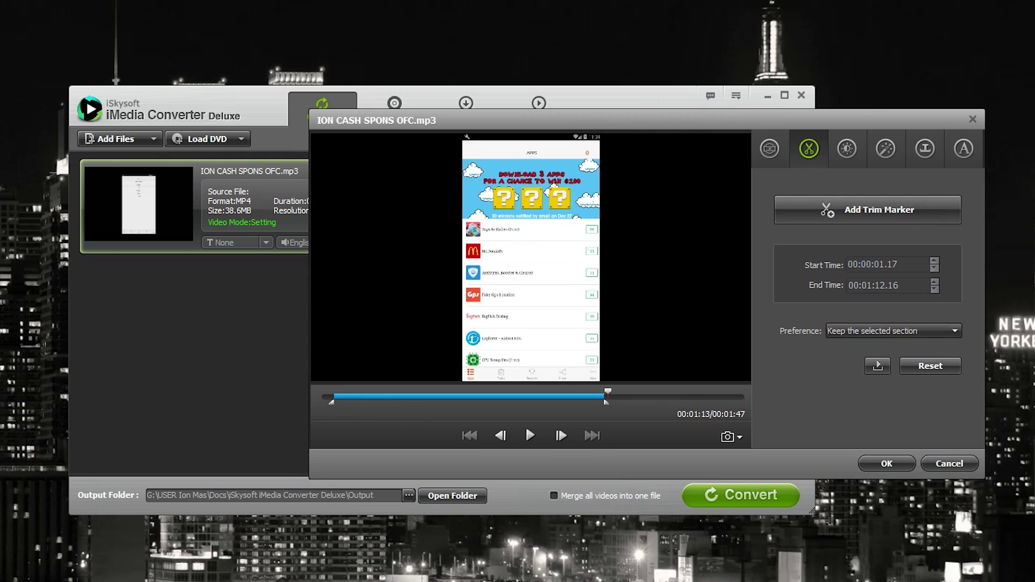
pyautogui.moveTo(331, 402); pyautogui.dragTo(362, 402)
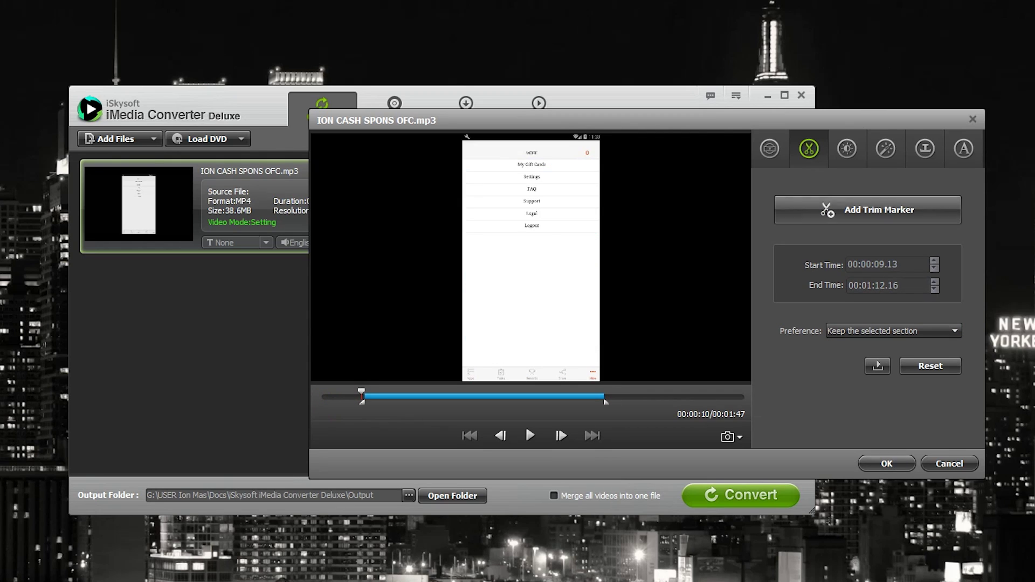
pyautogui.click(847, 148)
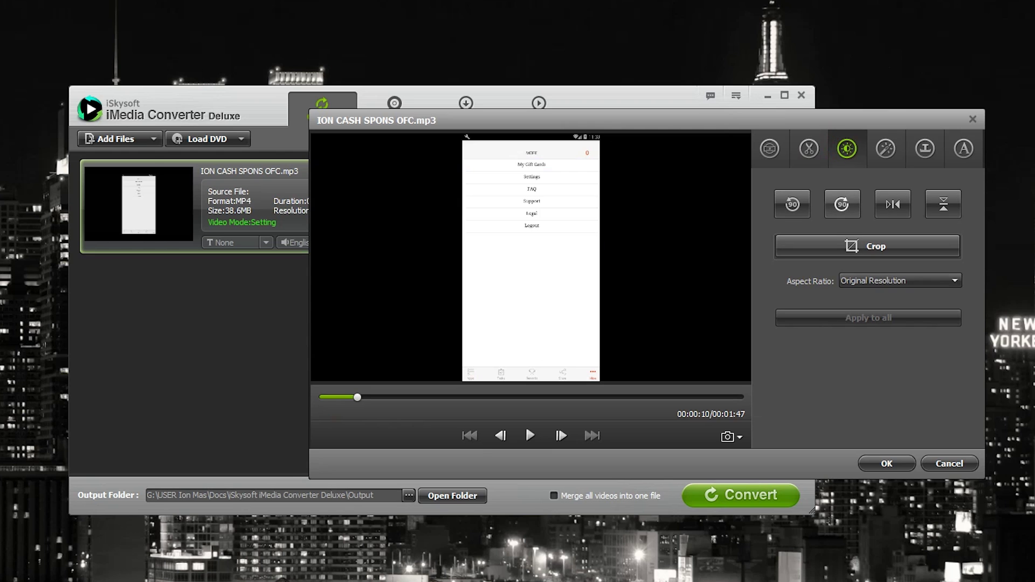
# Rotate the video right repeatedly until the picture is flipped upside down
pyautogui.click(842, 203)
pyautogui.click(842, 204)
pyautogui.click(842, 204)
pyautogui.click(842, 204)
pyautogui.click(842, 204)
pyautogui.click(842, 203)
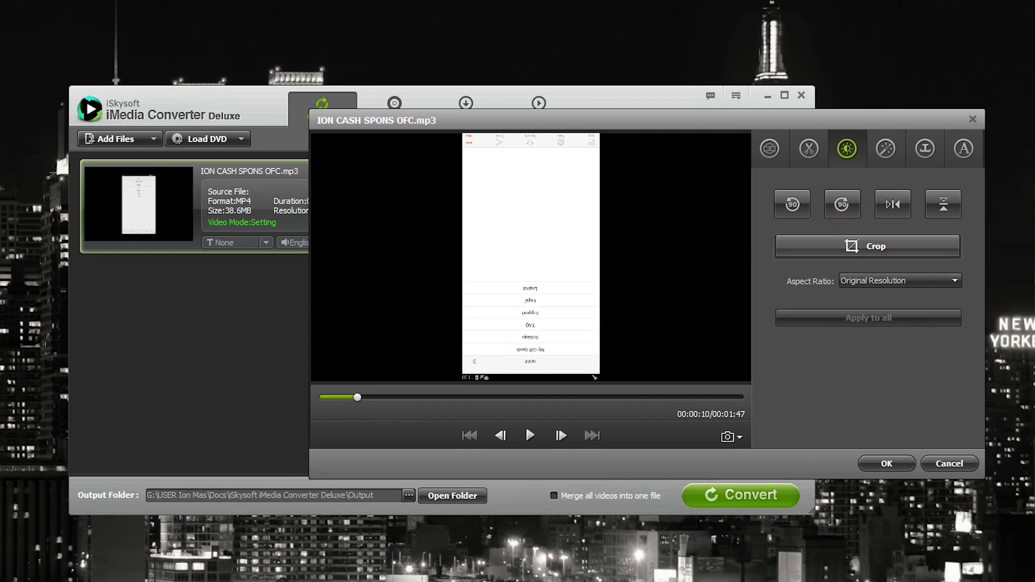
# Crop the frame down to the 518×451 menu list area
pyautogui.click(896, 244)
pyautogui.moveTo(749, 258); pyautogui.dragTo(640, 258)
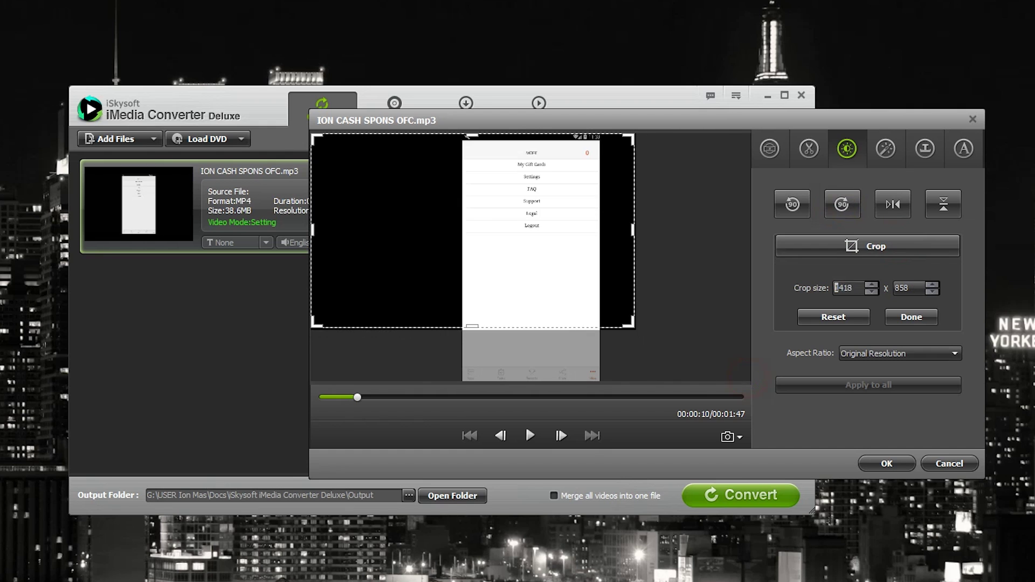
pyautogui.moveTo(449, 261); pyautogui.dragTo(539, 261)
pyautogui.moveTo(744, 381); pyautogui.dragTo(619, 260)
pyautogui.click(617, 255)
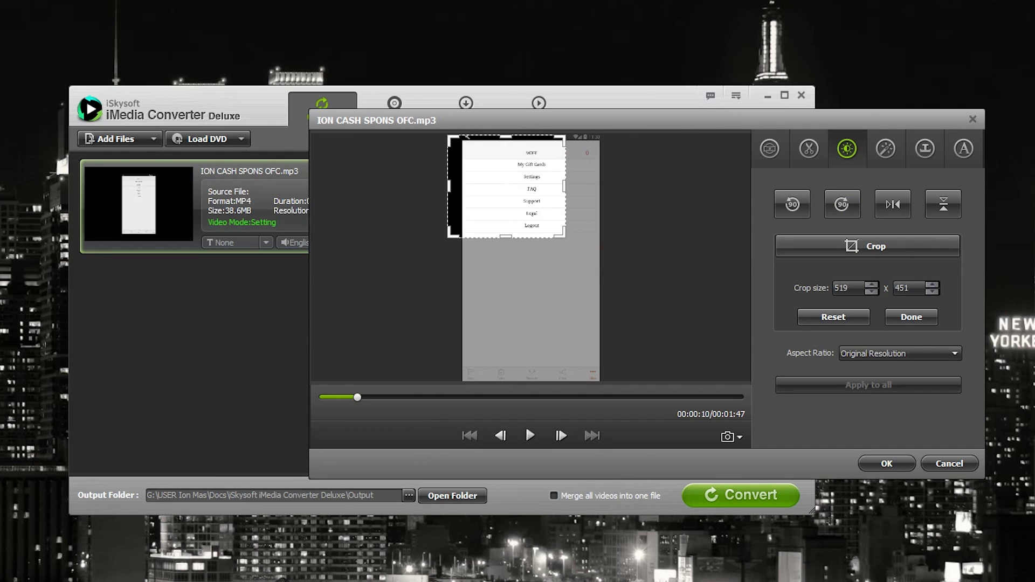
pyautogui.moveTo(511, 202); pyautogui.dragTo(578, 216)
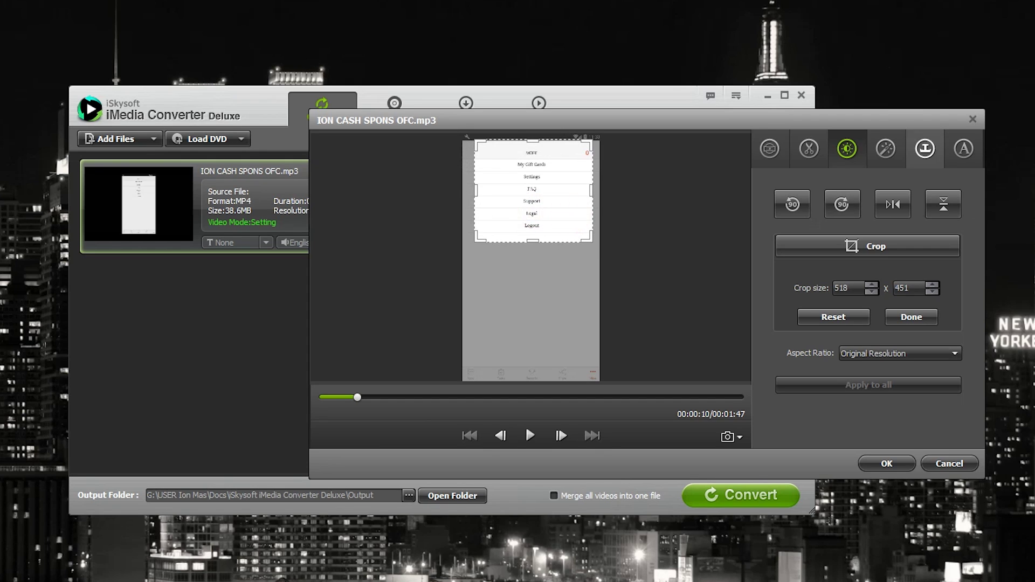
pyautogui.click(885, 148)
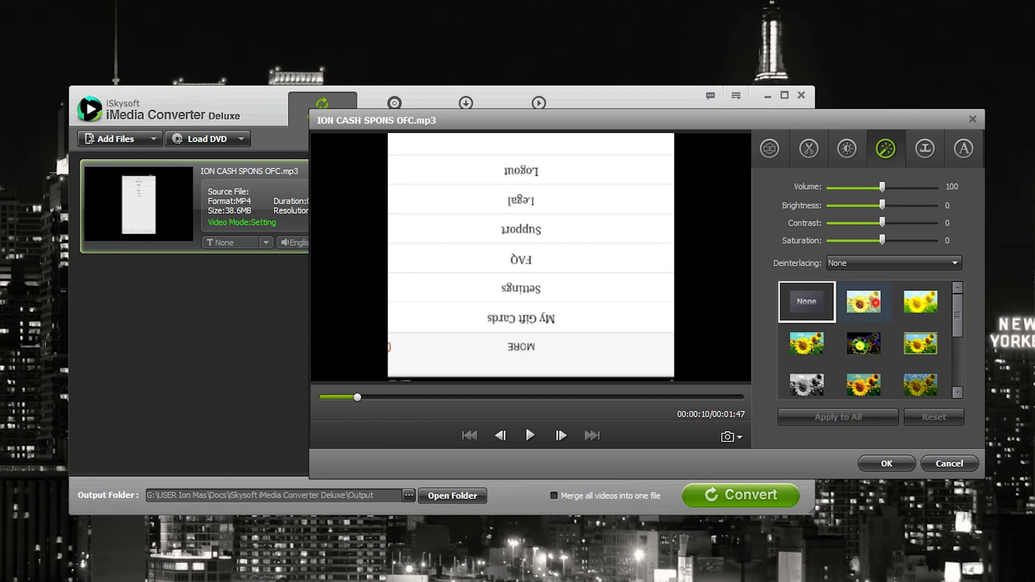
# Apply the film-strip filter to the clip
pyautogui.click(863, 301)
pyautogui.click(863, 343)
pyautogui.scroll(-1, 863, 344)
pyautogui.scroll(2, 863, 323)
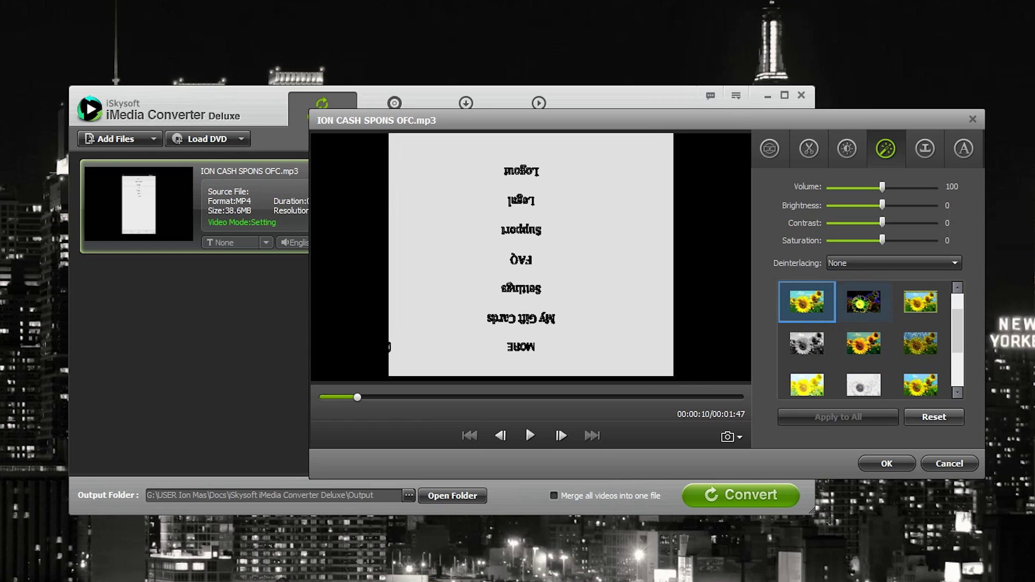
pyautogui.click(863, 302)
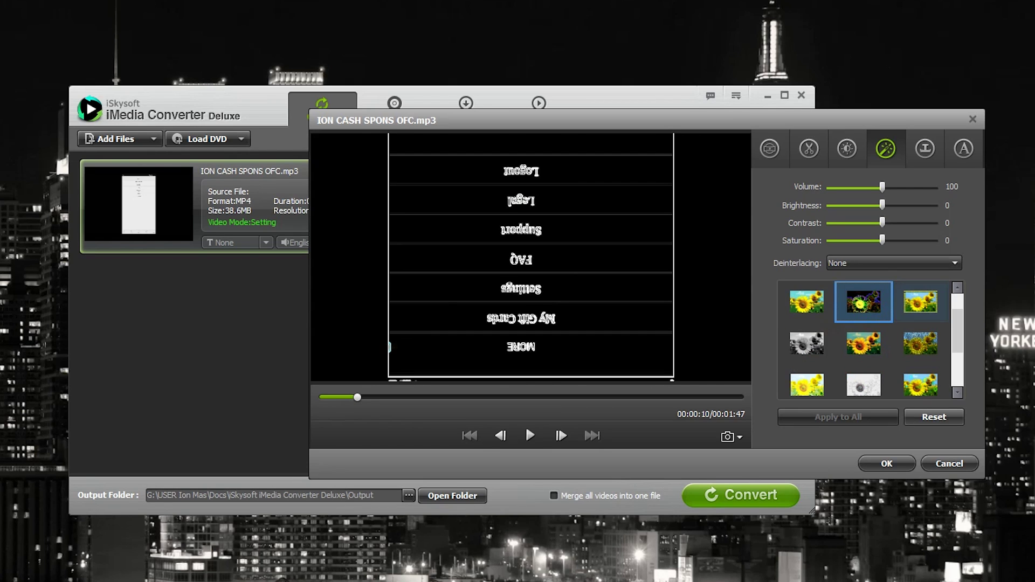
pyautogui.click(920, 301)
pyautogui.click(863, 302)
pyautogui.click(920, 301)
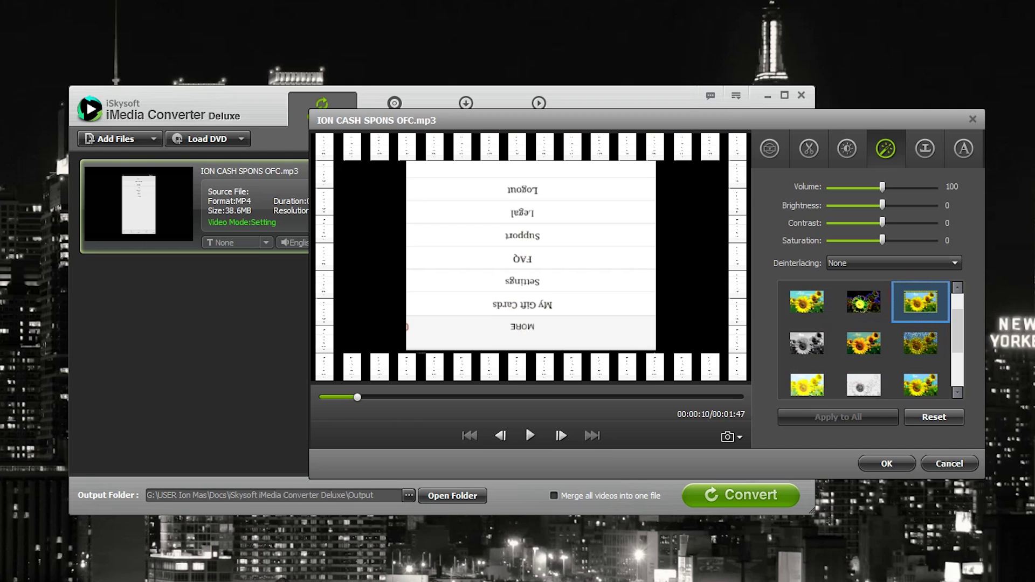
# Raise the volume to 148, turn the picture upright, and confirm the edits
pyautogui.moveTo(880, 185); pyautogui.dragTo(856, 241)
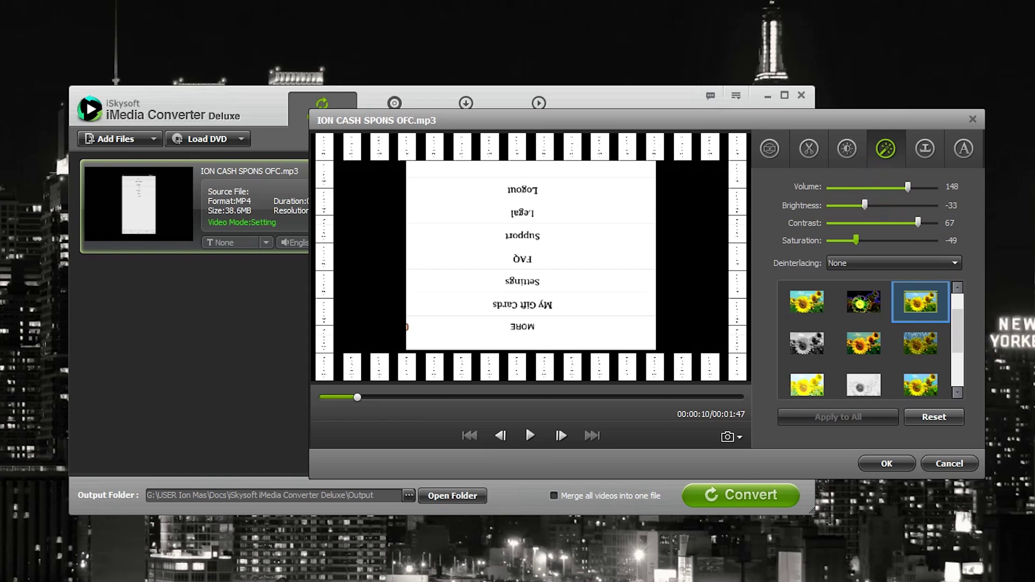
pyautogui.click(924, 148)
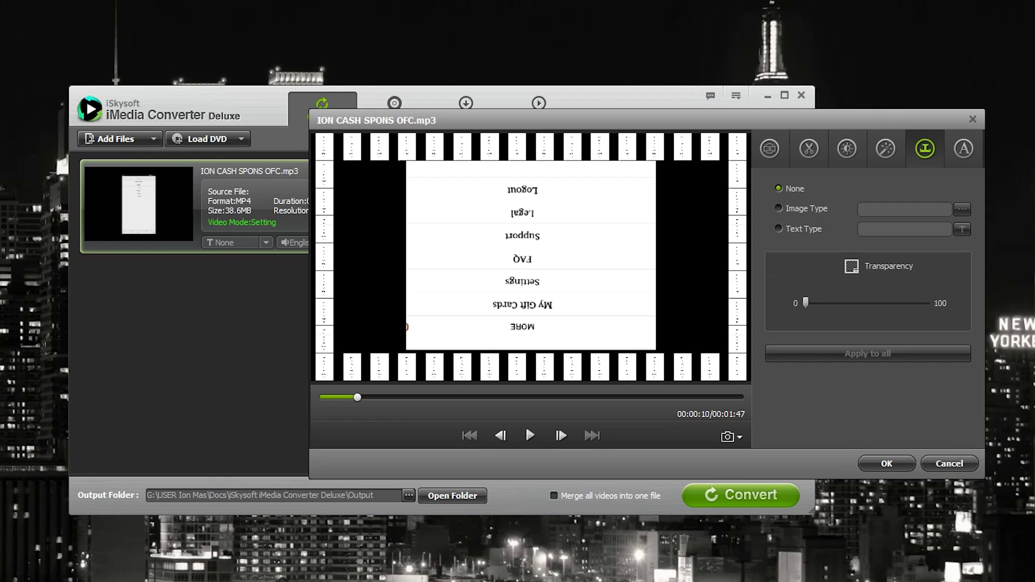
pyautogui.click(953, 160)
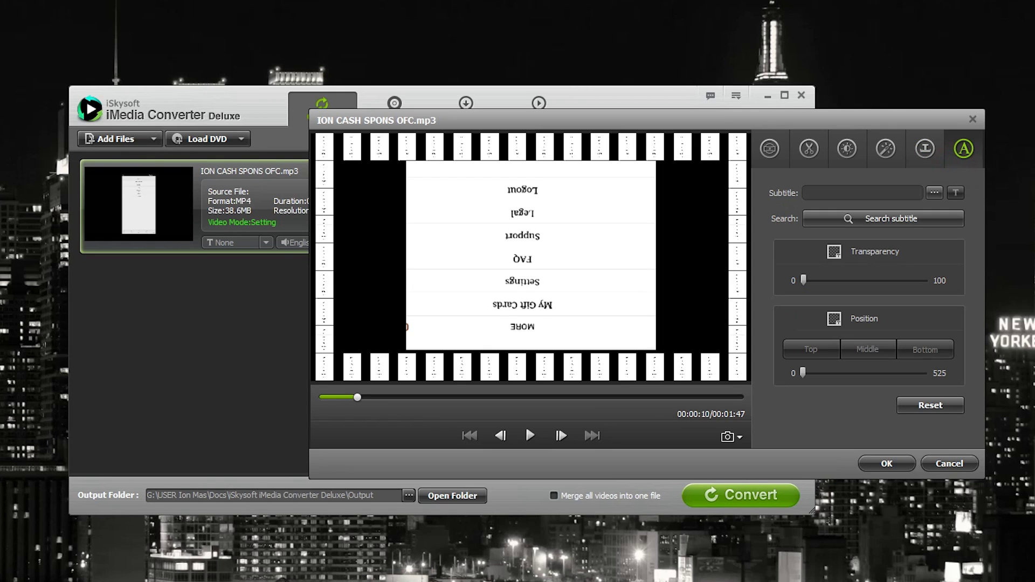
pyautogui.click(770, 148)
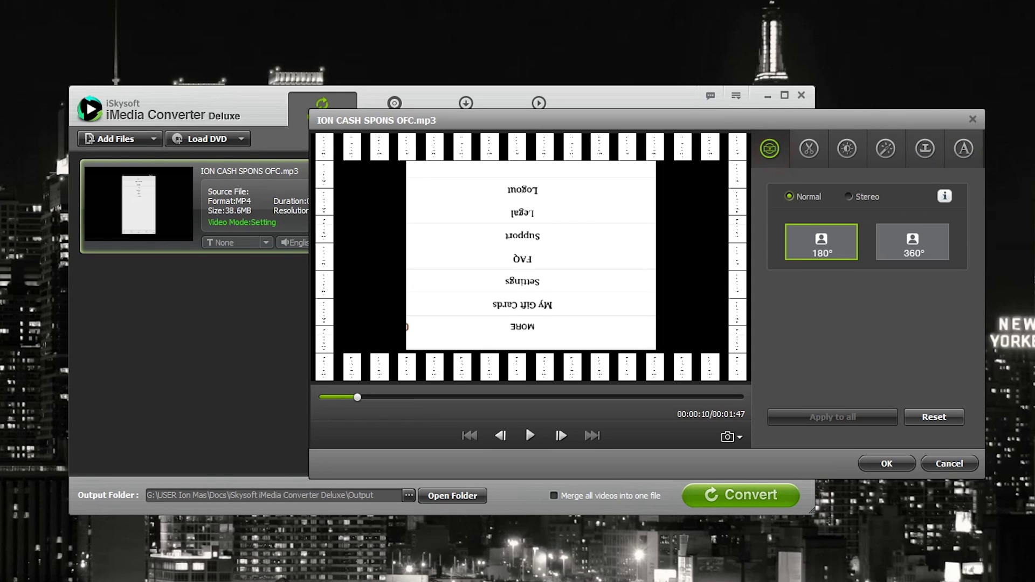
pyautogui.click(895, 255)
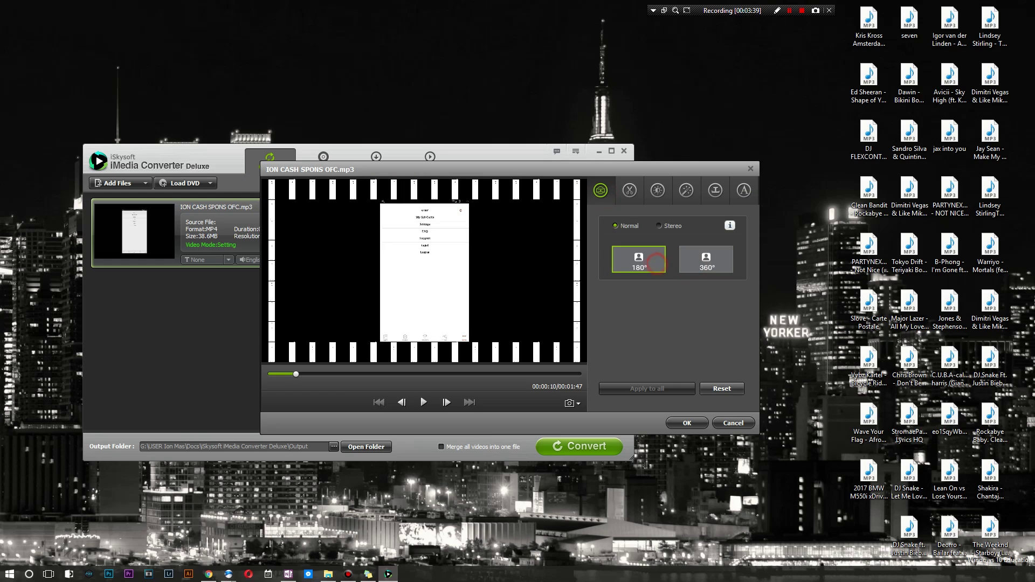
pyautogui.press('Return')
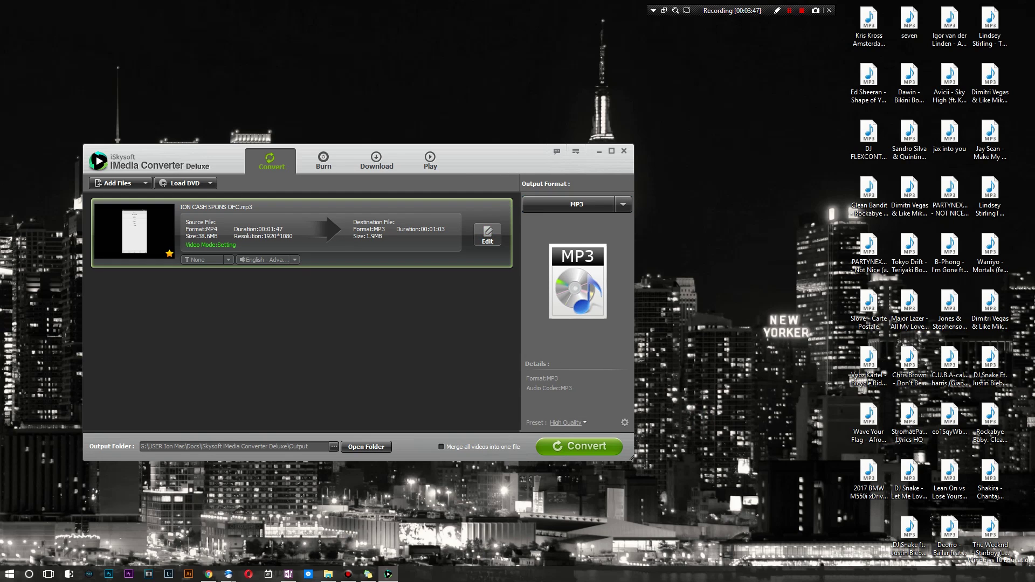
# Deselect the clip in the list and convert it to MP3
pyautogui.click(388, 413)
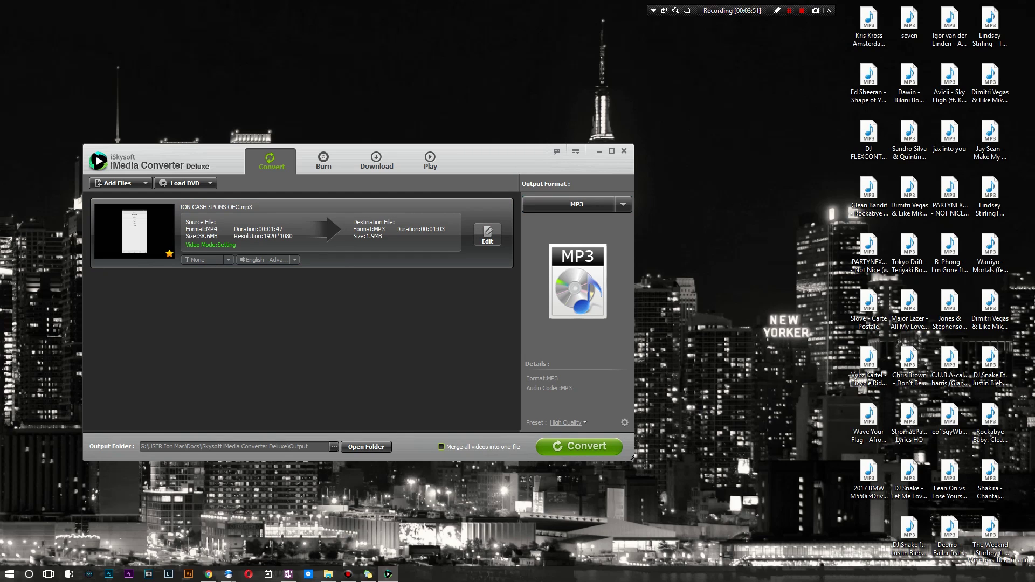
pyautogui.moveTo(134, 231)
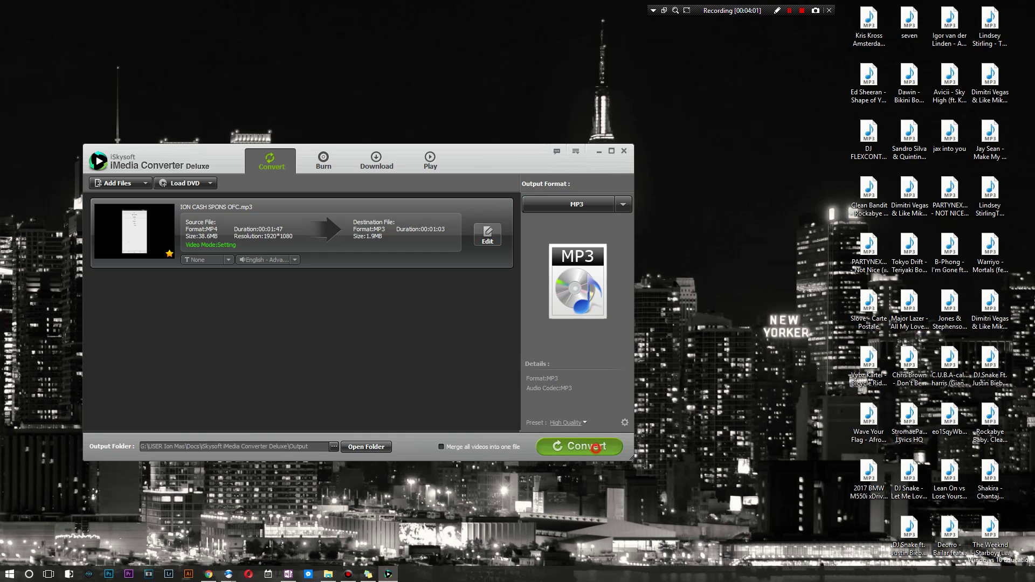
pyautogui.click(579, 447)
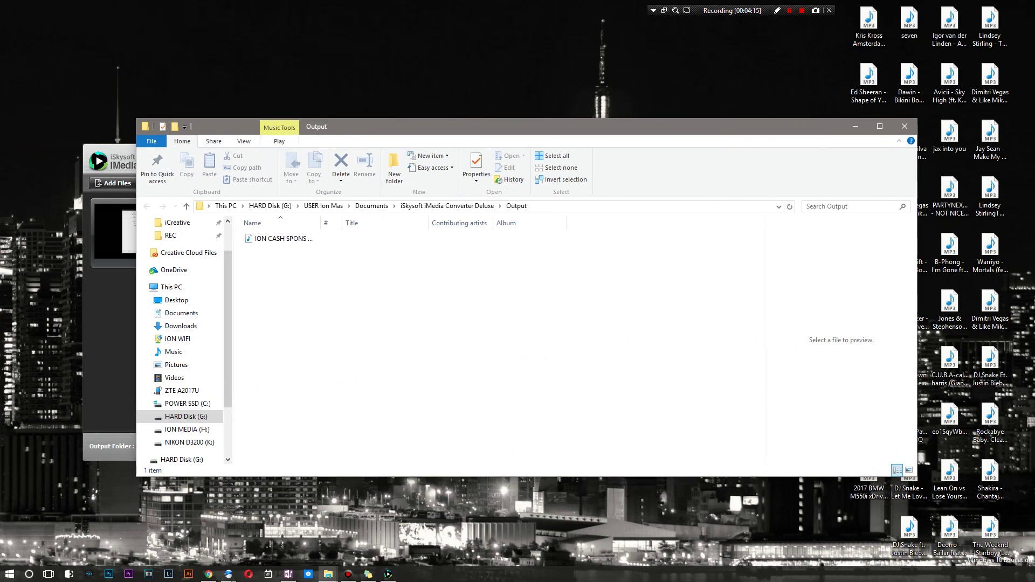
# Select the converted ION CASH SPONS OFC MP3 file in the Output folder
pyautogui.click(294, 238)
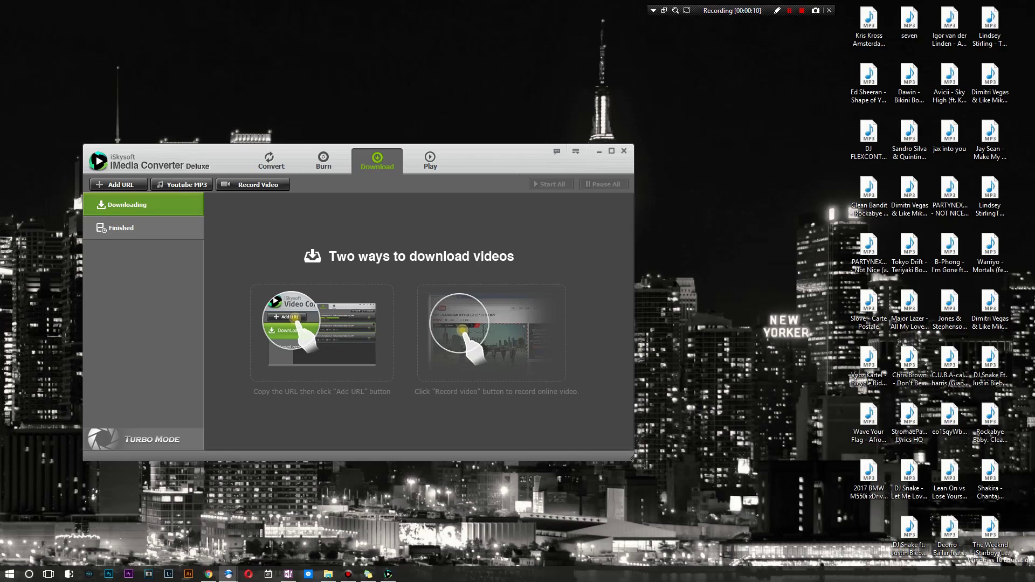
# Open a new Google Chrome window from the taskbar
pyautogui.click(229, 574)
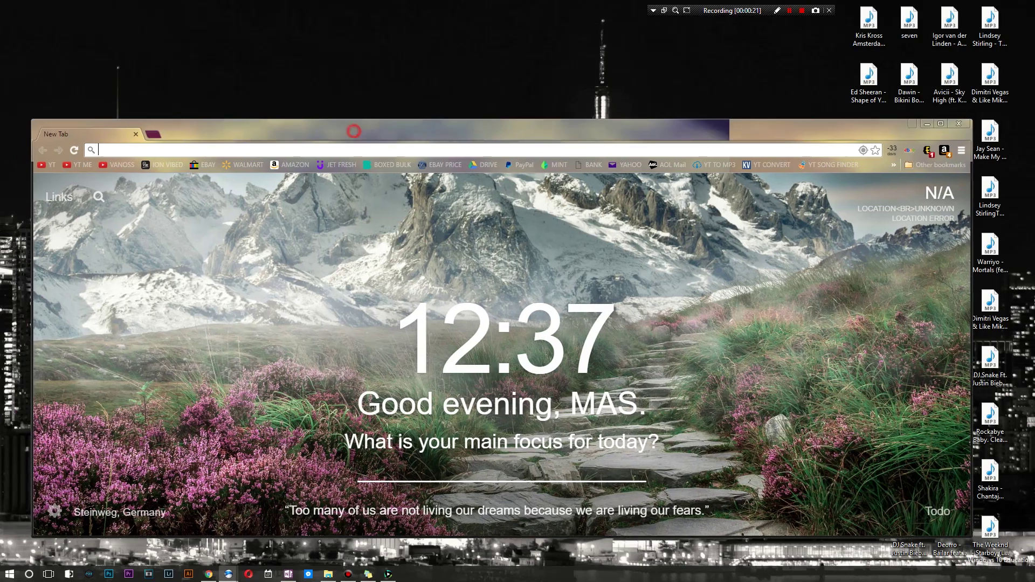
# Copy the Epic Wired Controller YouTube video link and start a new download with it in the converter
pyautogui.write('https://www.youtube.com/channel/UCHJFEmZOvSrOkq98xD0fgGw')
pyautogui.press('Return')
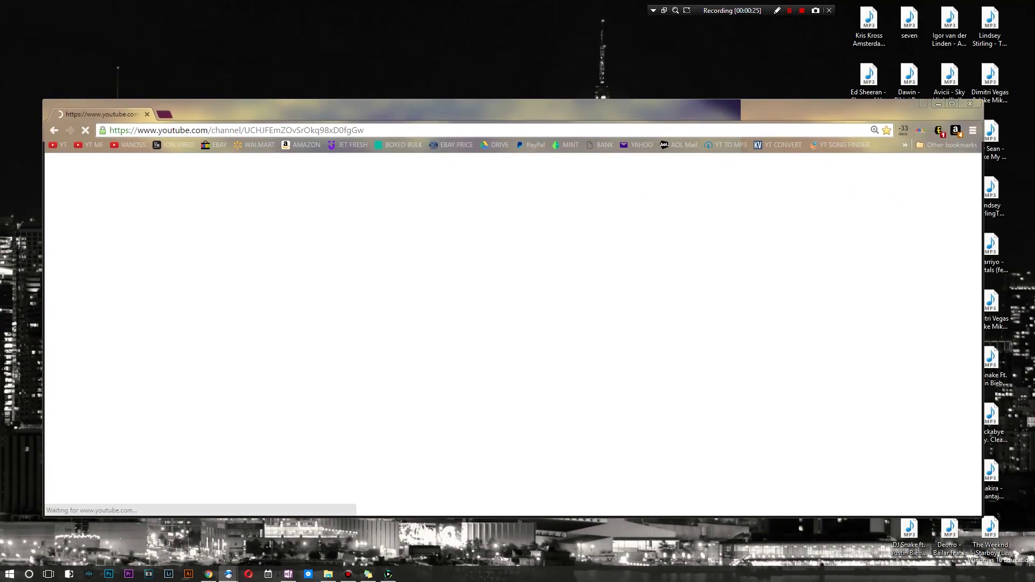
pyautogui.scroll(-7, 512, 350)
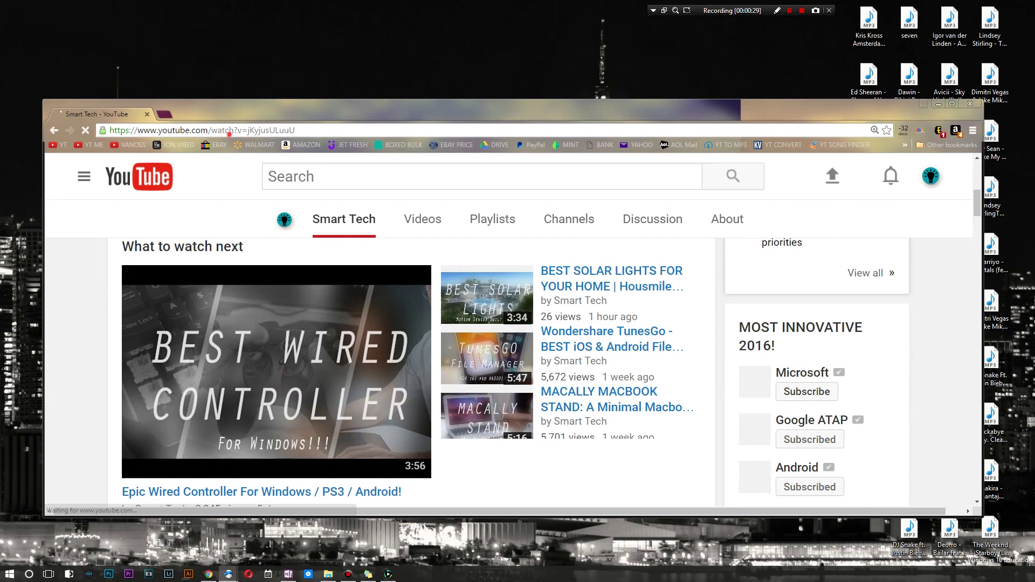
pyautogui.click(232, 129)
pyautogui.rightClick(232, 130)
pyautogui.click(279, 168)
pyautogui.click(939, 103)
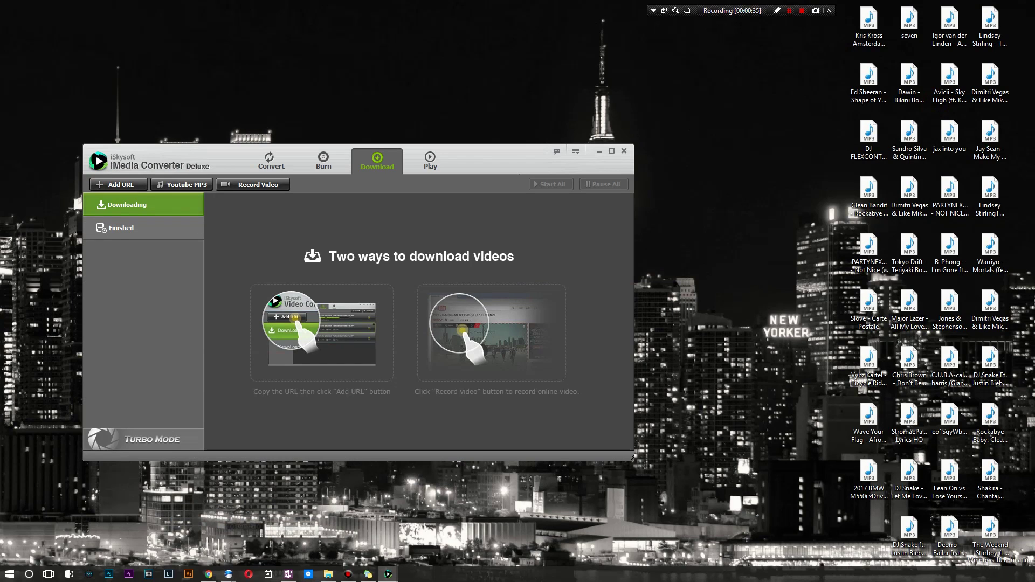
pyautogui.click(118, 184)
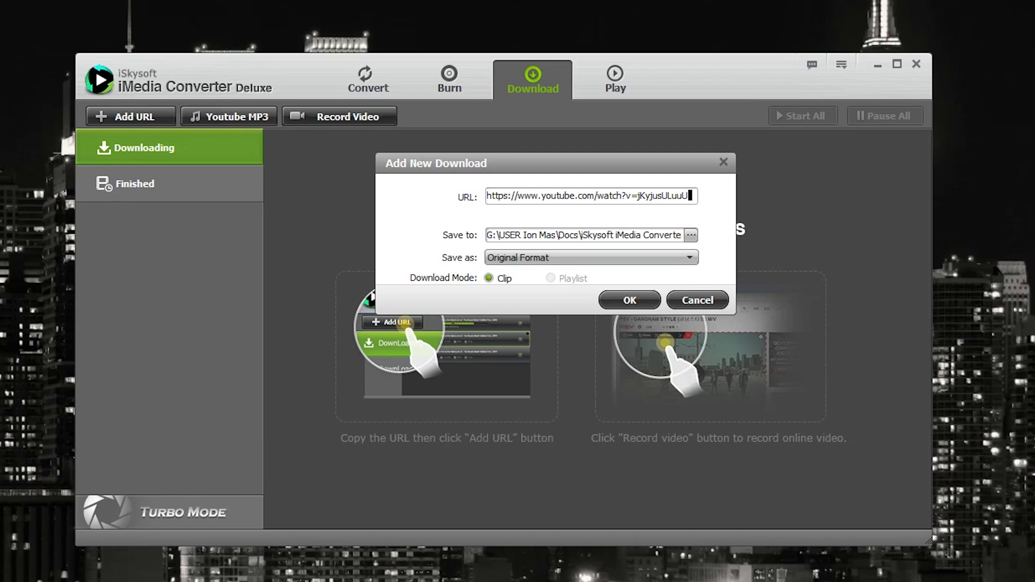
# Set the download's save location to Desktop and start downloading the video
pyautogui.click(691, 235)
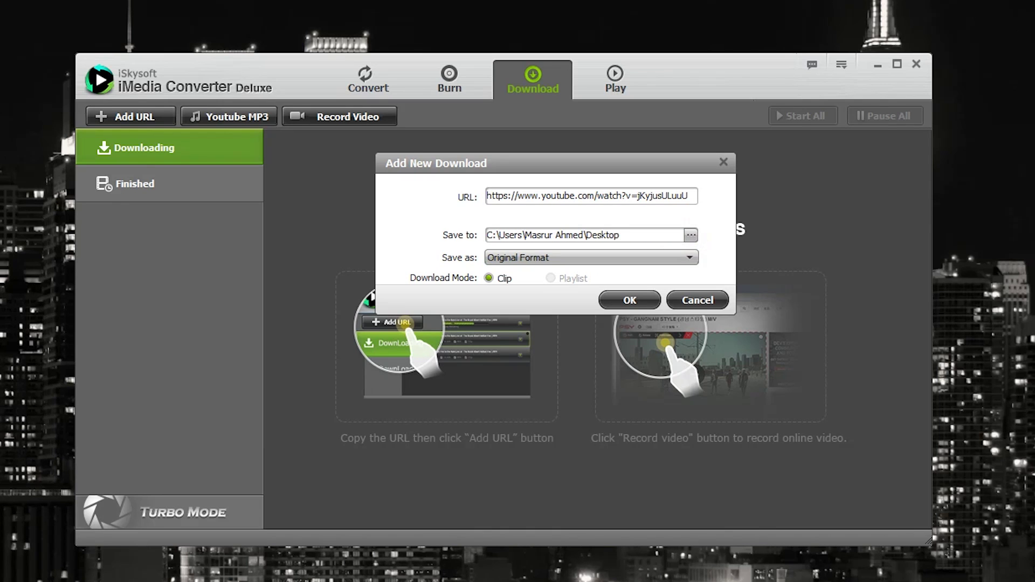
pyautogui.click(625, 299)
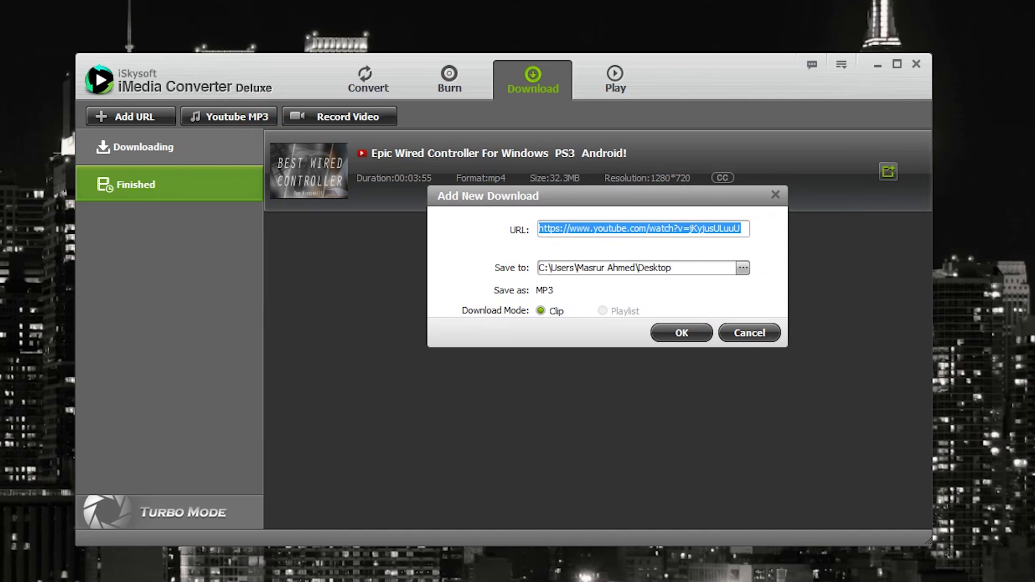
# Confirm the MP3 download of the video link so it joins the download queue
pyautogui.click(682, 333)
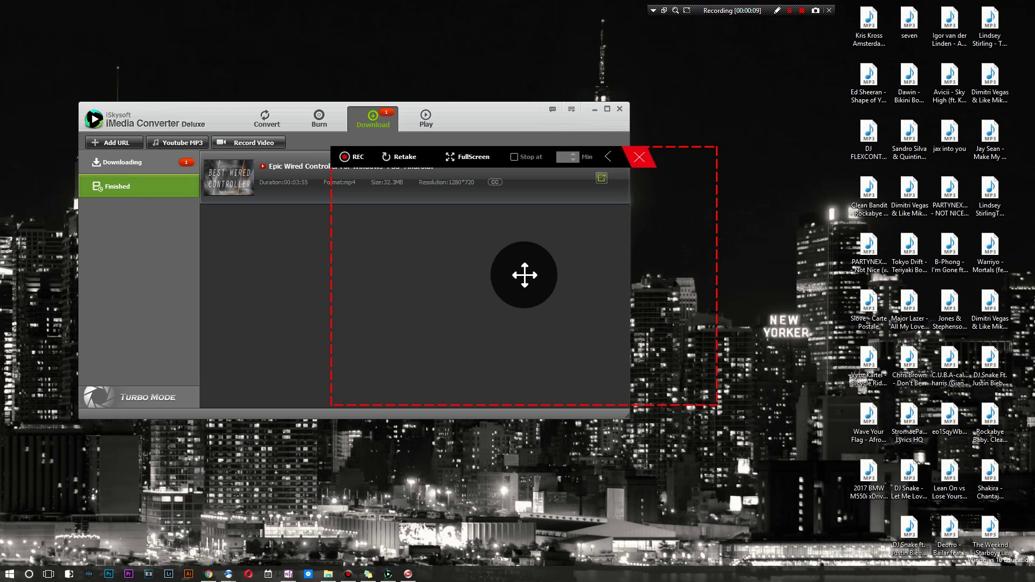
# Enlarge the red capture frame toward the lower right, set Stop at 2 Min, and start recording
pyautogui.click(388, 574)
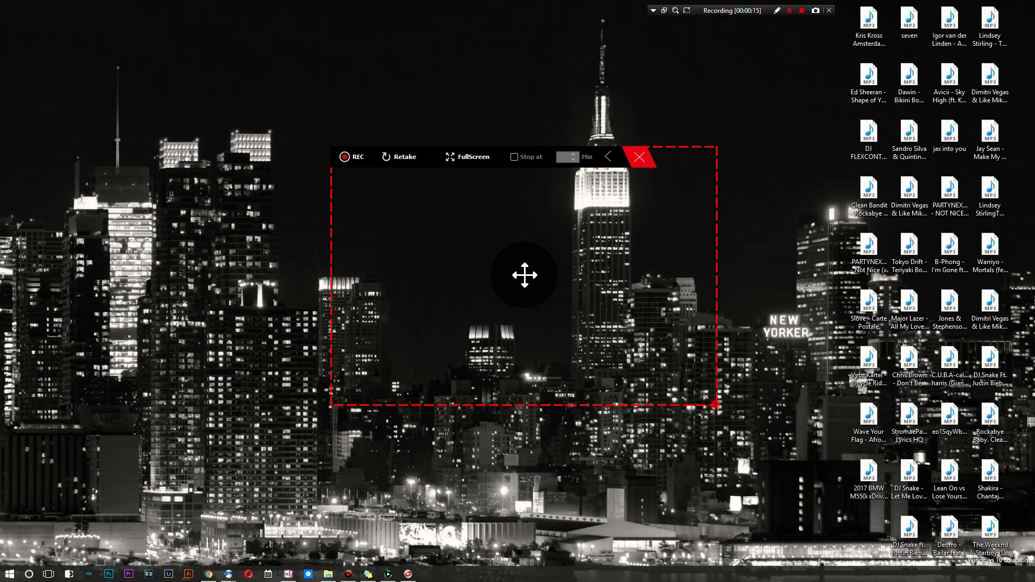
pyautogui.moveTo(716, 404); pyautogui.dragTo(1003, 555)
pyautogui.click(514, 157)
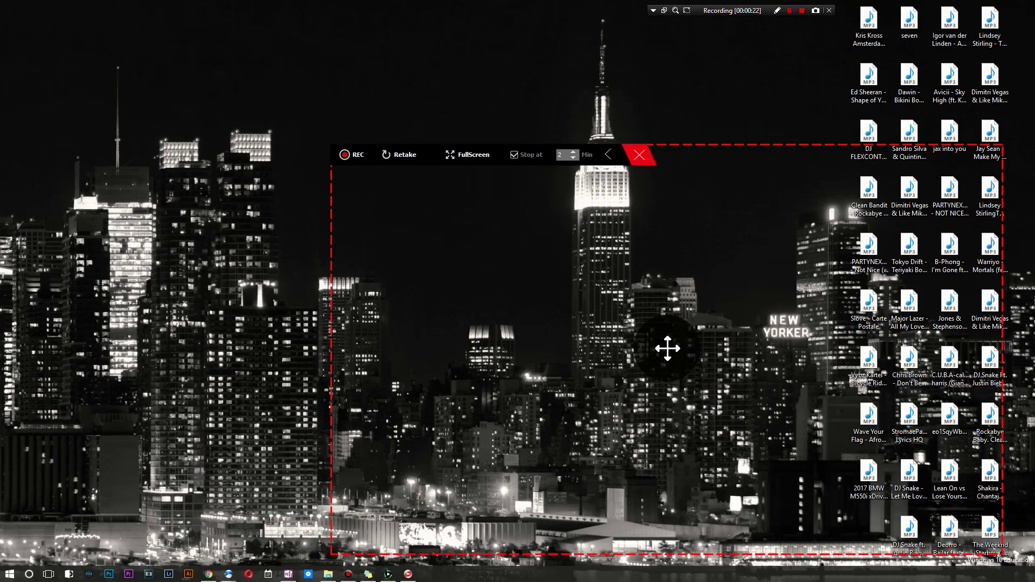
pyautogui.click(352, 157)
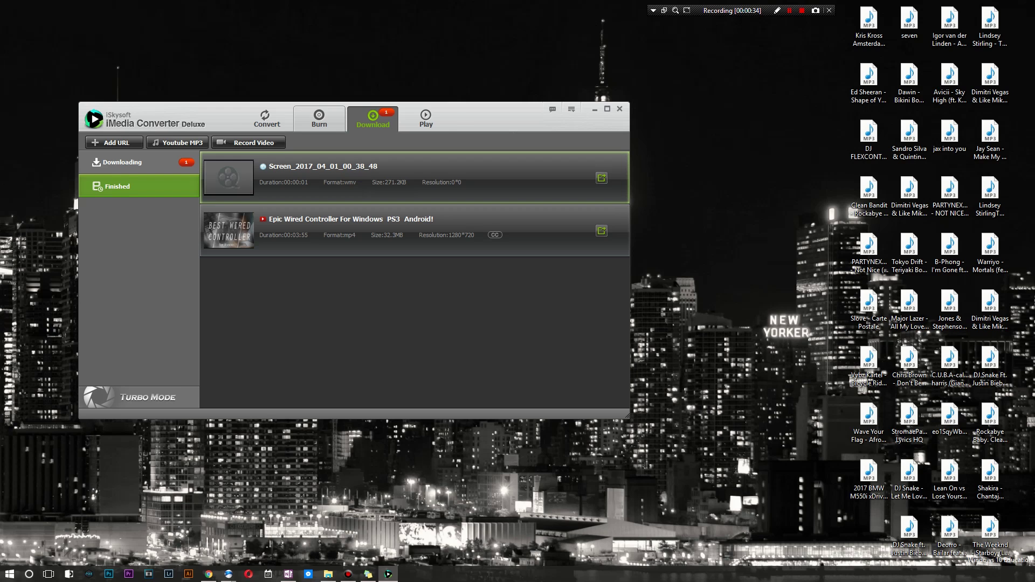
# Open the Play section to show the empty built-in media player
pyautogui.click(426, 118)
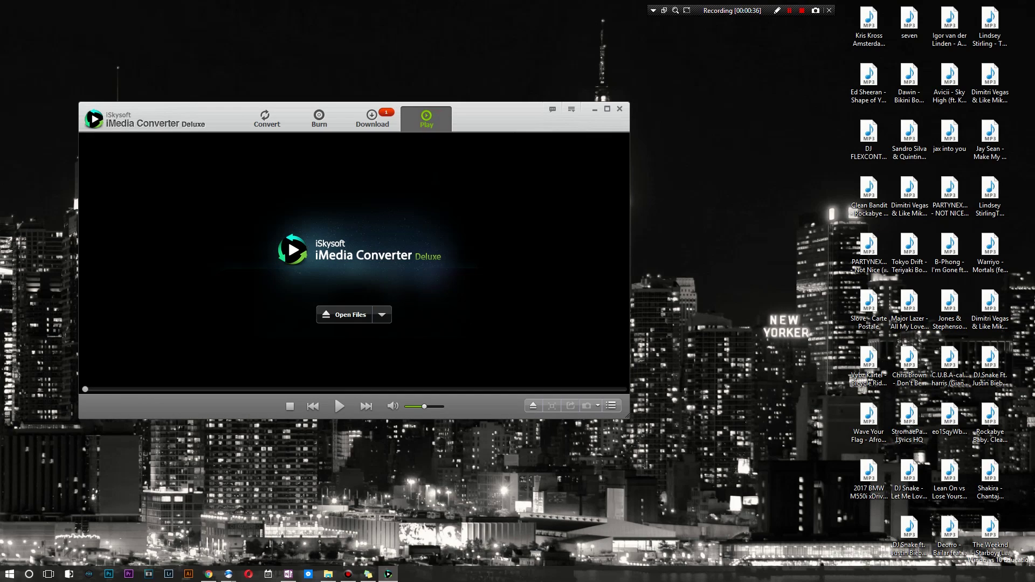